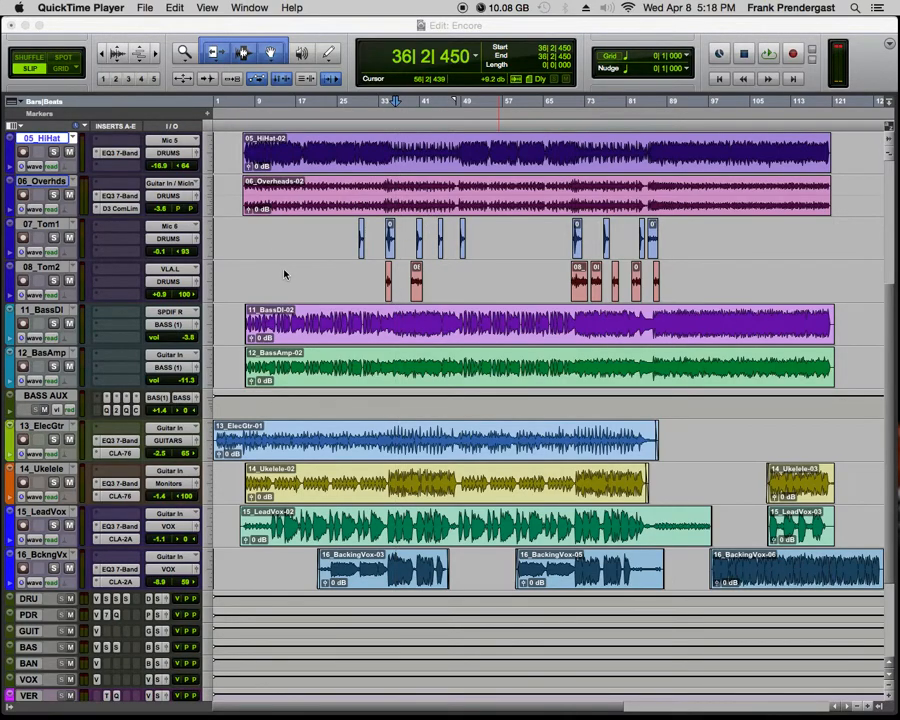
# - Switch to the Mix window and view the Virtual Mix Rack settings on the BASS and SUBMIX tracks
pyautogui.hotkey('ctrl', 'Up')
pyautogui.click(508, 242)
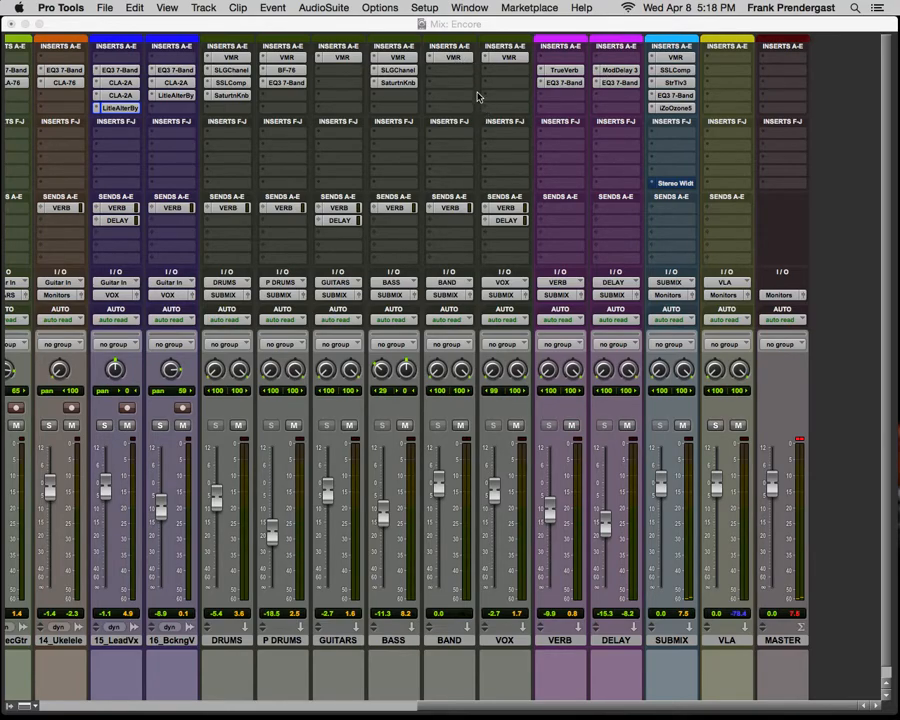
pyautogui.click(398, 58)
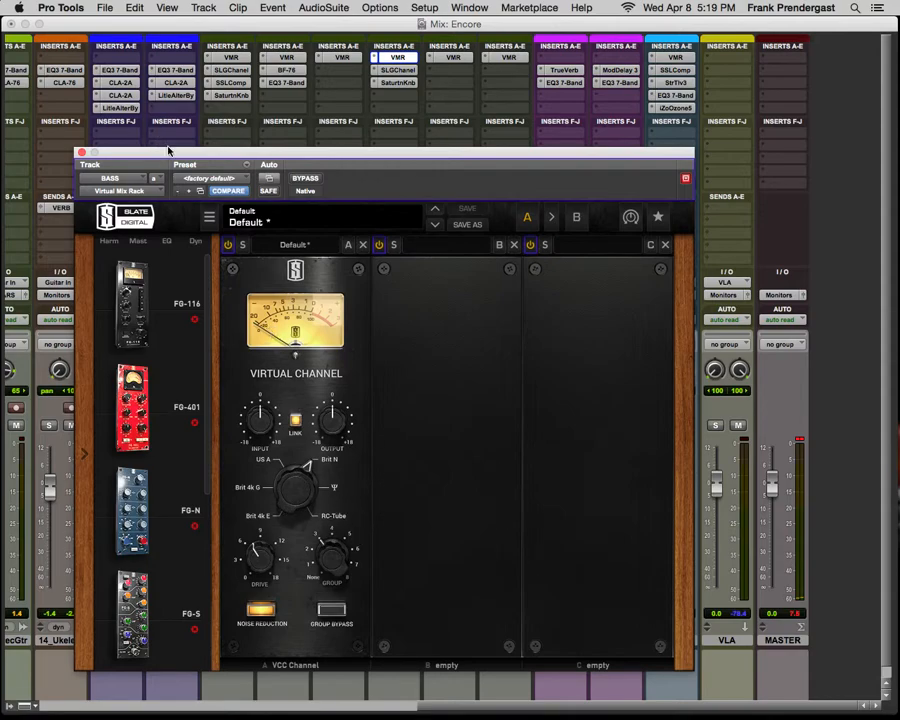
pyautogui.click(81, 153)
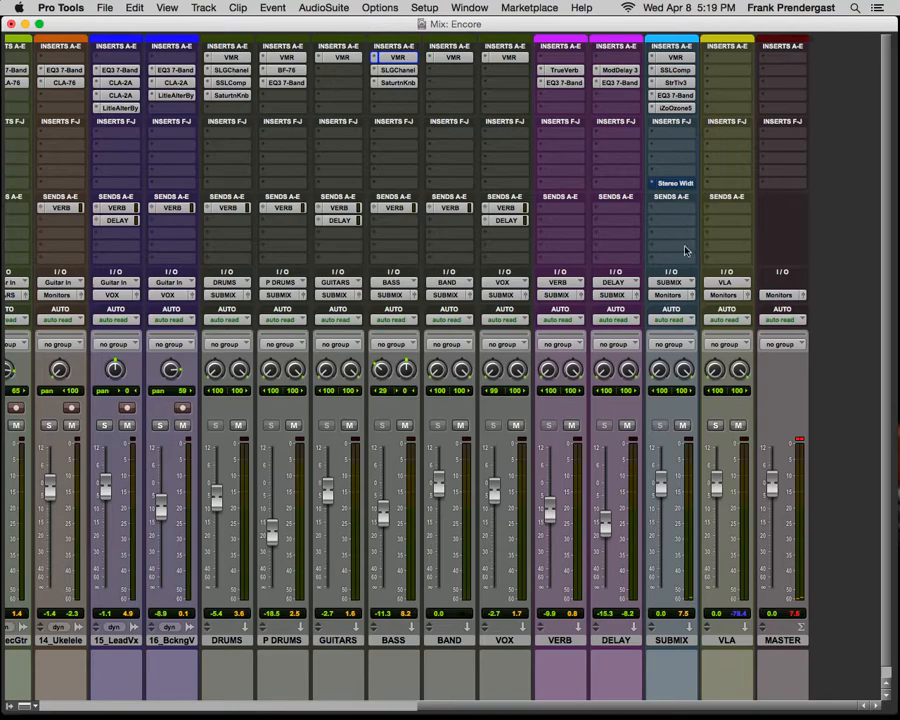
pyautogui.click(662, 59)
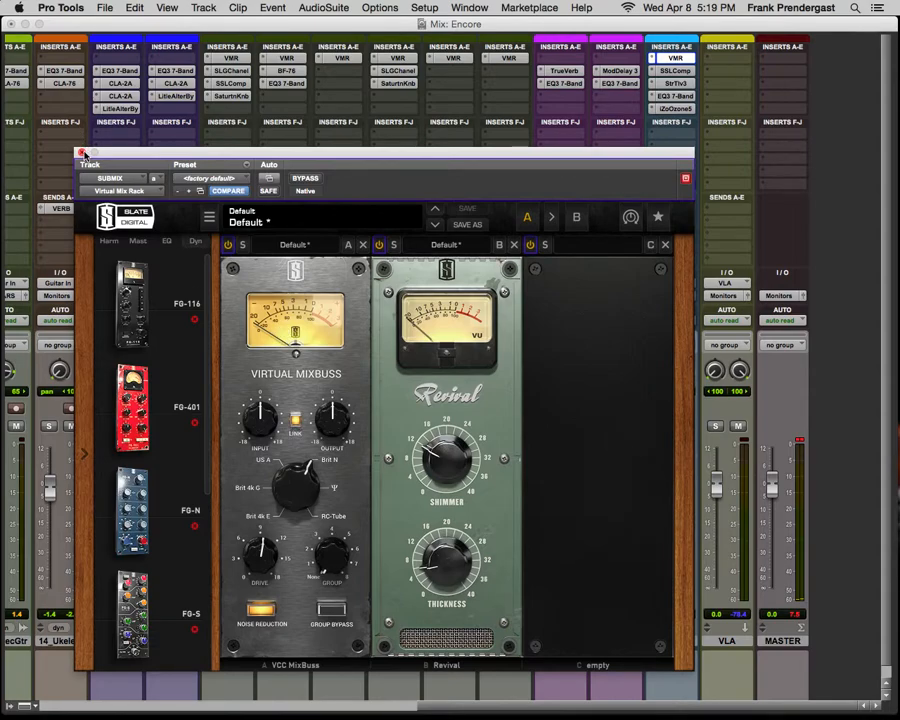
pyautogui.click(83, 154)
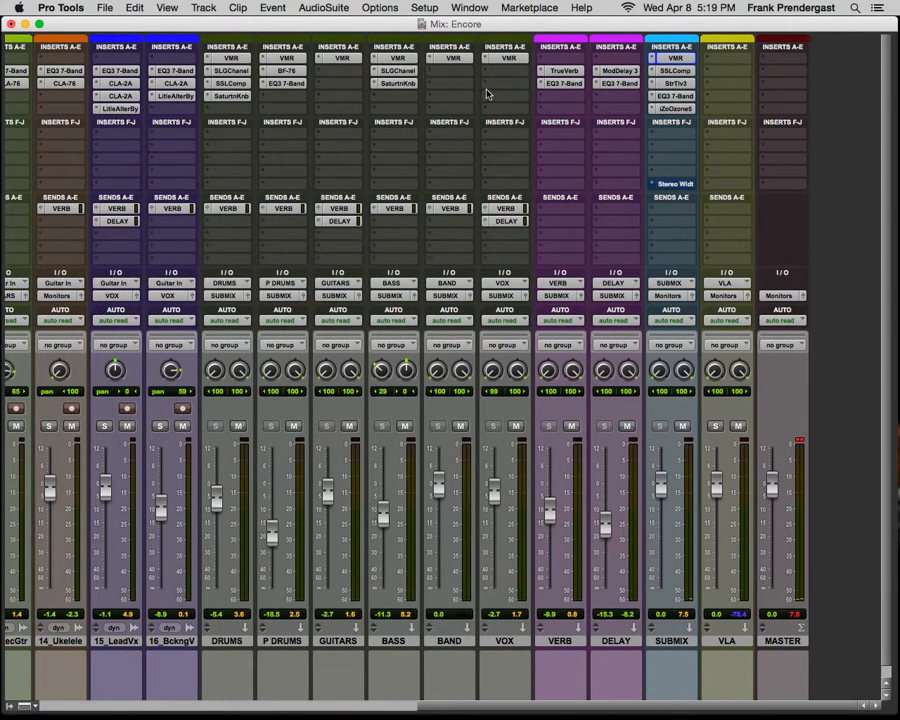
# - Switch to the Edit window and play the song from bar 34, beat 4
pyautogui.hotkey('ctrl', 'Up')
pyautogui.click(548, 171)
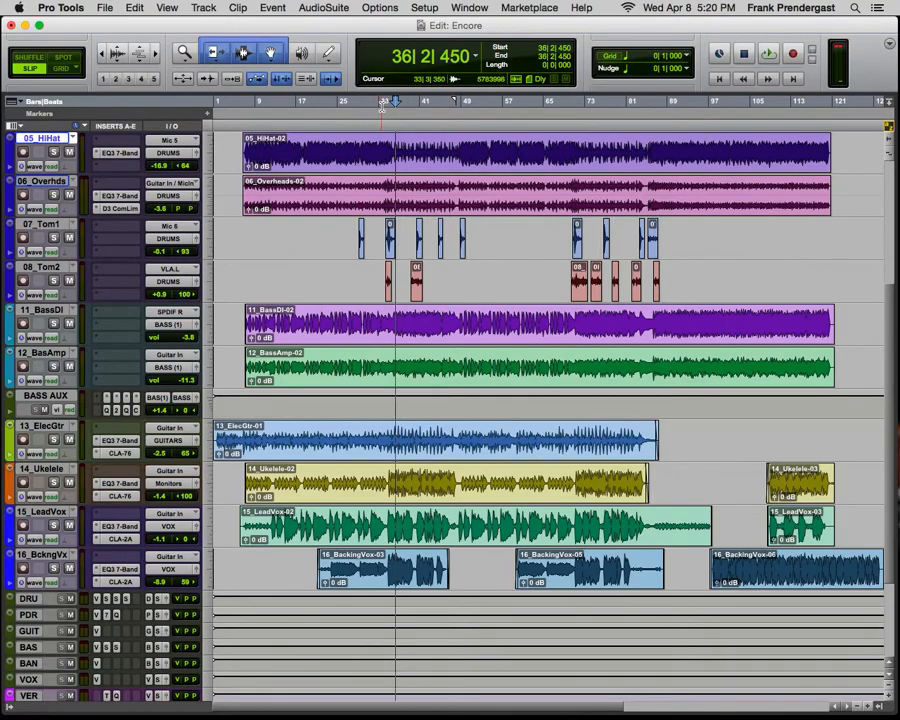
pyautogui.click(389, 104)
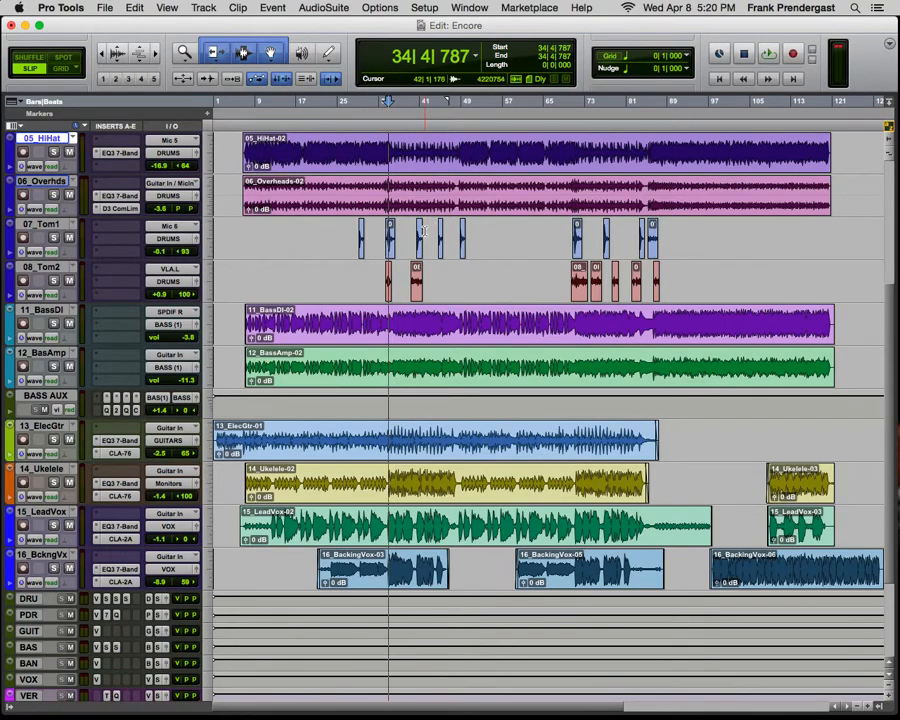
pyautogui.press('space')
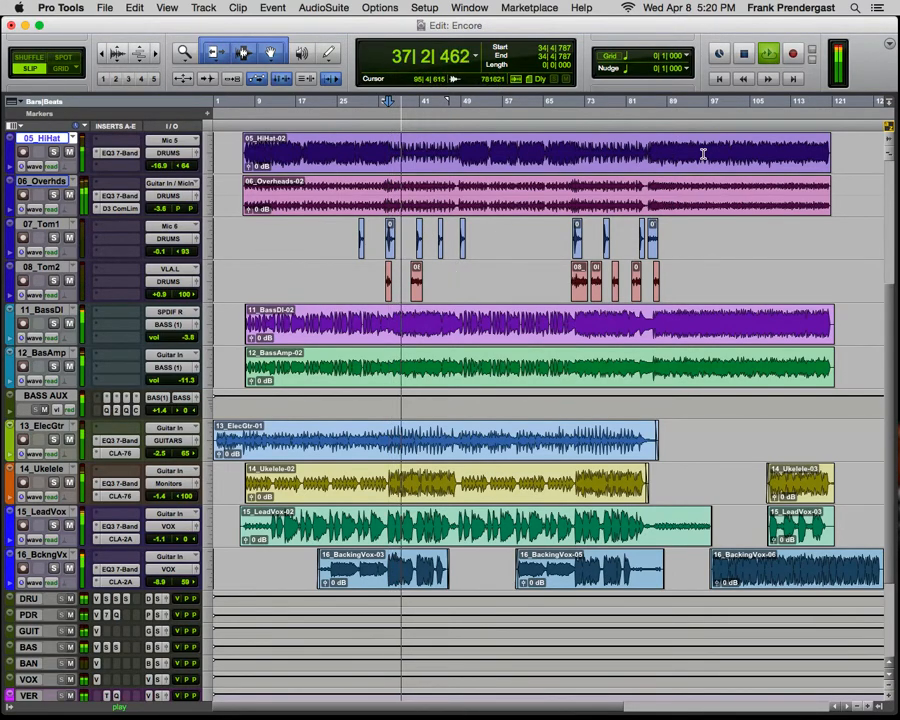
# - Show the Mix window during playback and compare the mix with insert A bypassed and re-enabled on all tracks
pyautogui.press('super+equal')
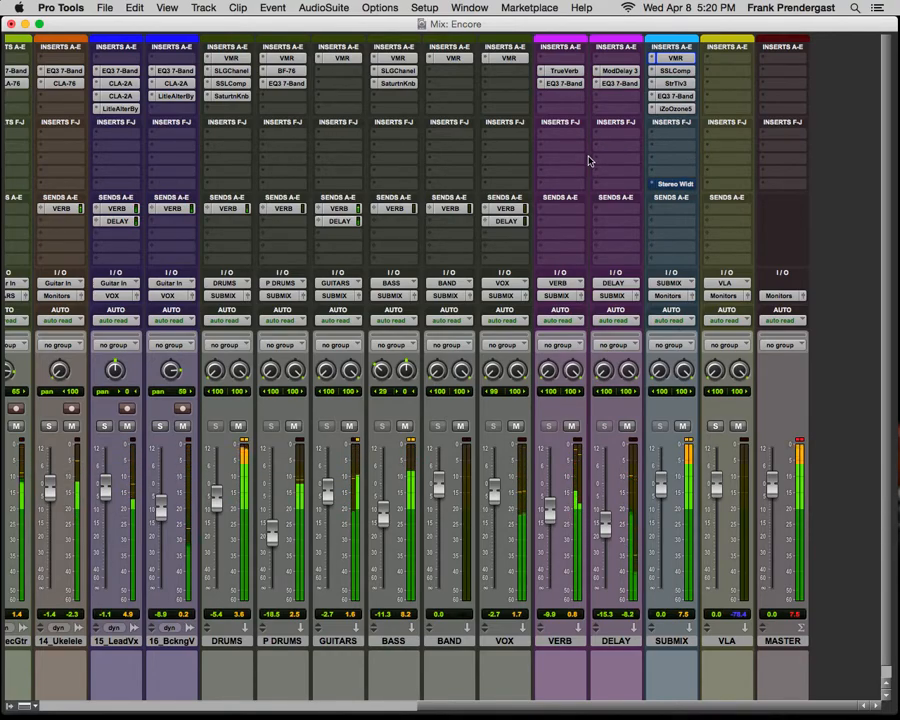
pyautogui.keyDown('alt'); pyautogui.keyDown('super'); pyautogui.click(411, 60); pyautogui.keyUp('super'); pyautogui.keyUp('alt')
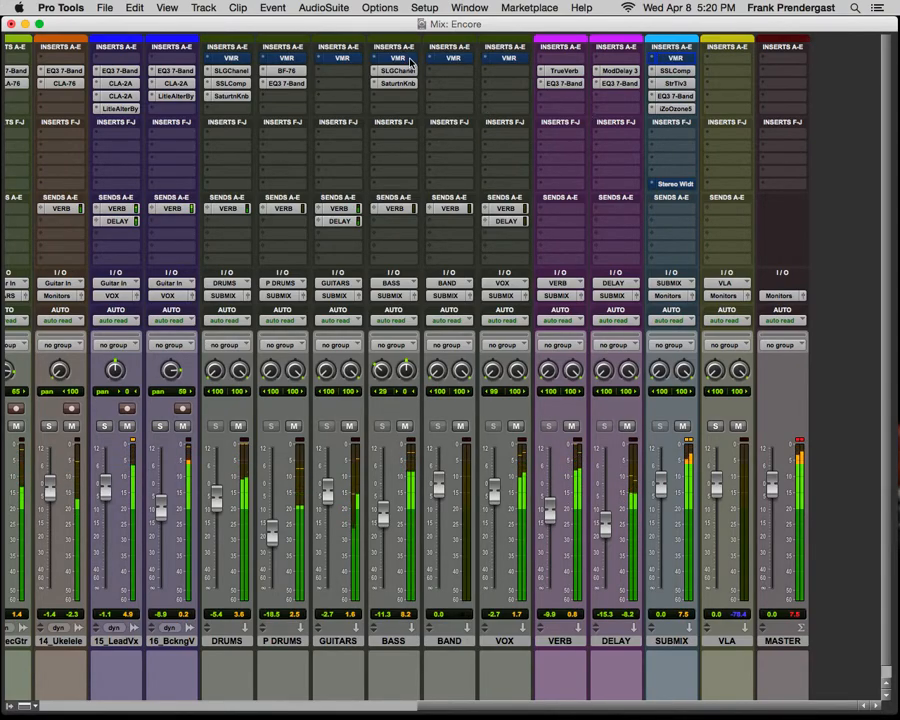
pyautogui.keyDown('alt'); pyautogui.keyDown('super'); pyautogui.click(409, 60); pyautogui.keyUp('super'); pyautogui.keyUp('alt')
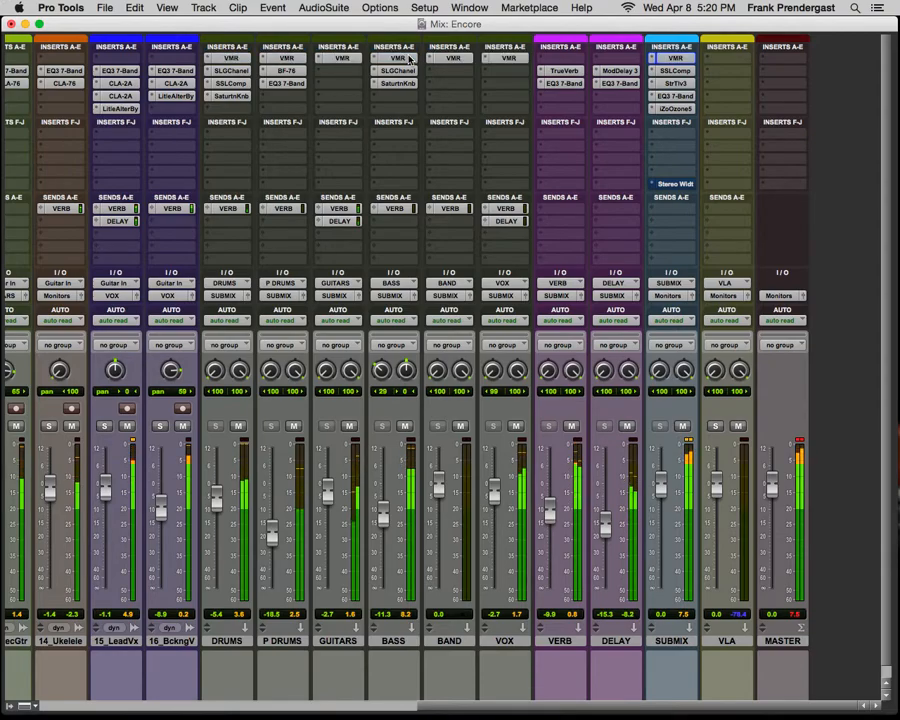
# - Show SUBMIX's Virtual Mix Rack while toggling the bypass of insert A on all tracks twice, ending active, and close the plug-in
pyautogui.click(662, 59)
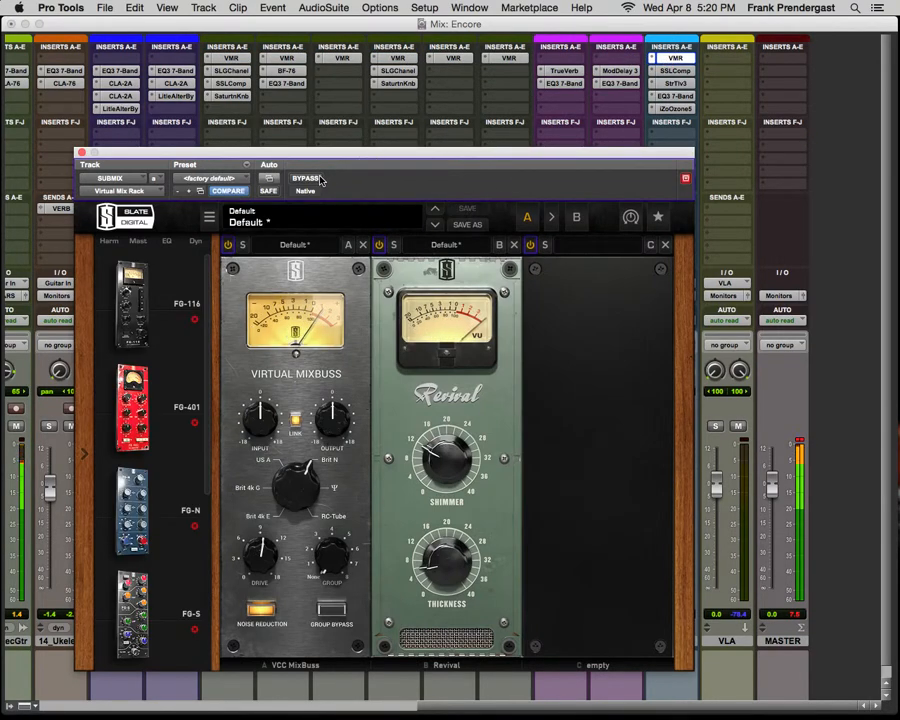
pyautogui.keyDown('alt'); pyautogui.keyDown('super'); pyautogui.click(347, 60); pyautogui.keyUp('super'); pyautogui.keyUp('alt')
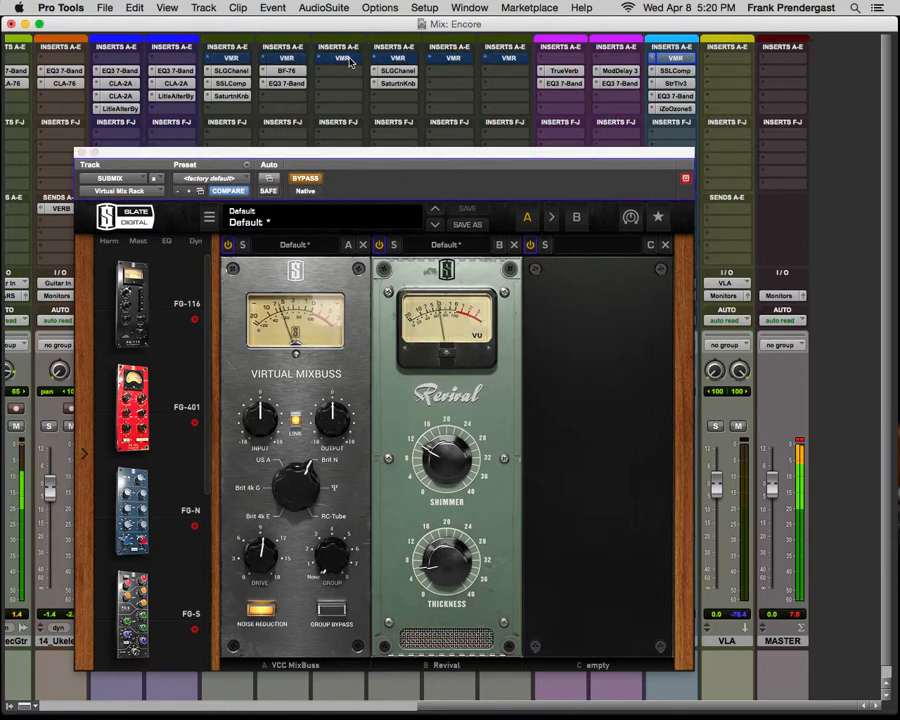
pyautogui.keyDown('alt'); pyautogui.keyDown('super'); pyautogui.click(349, 60); pyautogui.keyUp('super'); pyautogui.keyUp('alt')
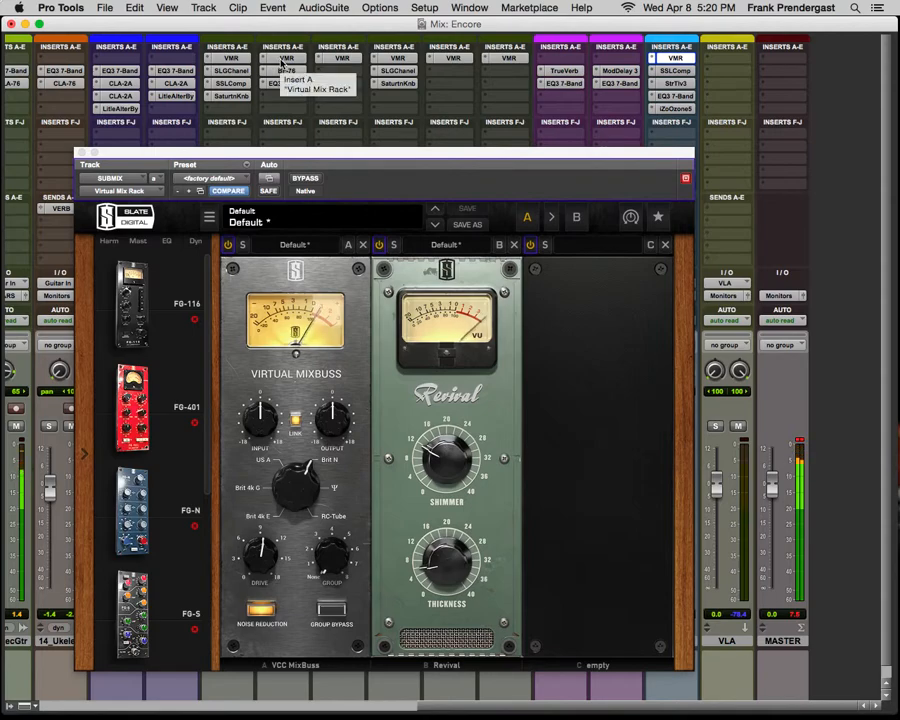
pyautogui.keyDown('alt'); pyautogui.keyDown('super'); pyautogui.click(284, 63); pyautogui.keyUp('super'); pyautogui.keyUp('alt')
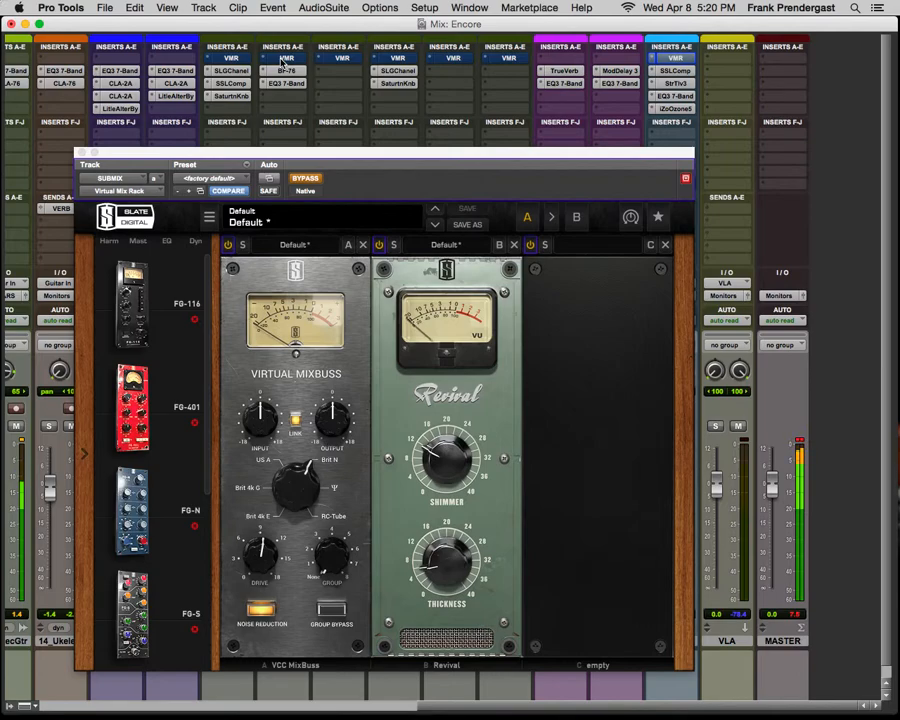
pyautogui.keyDown('alt'); pyautogui.keyDown('super'); pyautogui.click(279, 66); pyautogui.keyUp('super'); pyautogui.keyUp('alt')
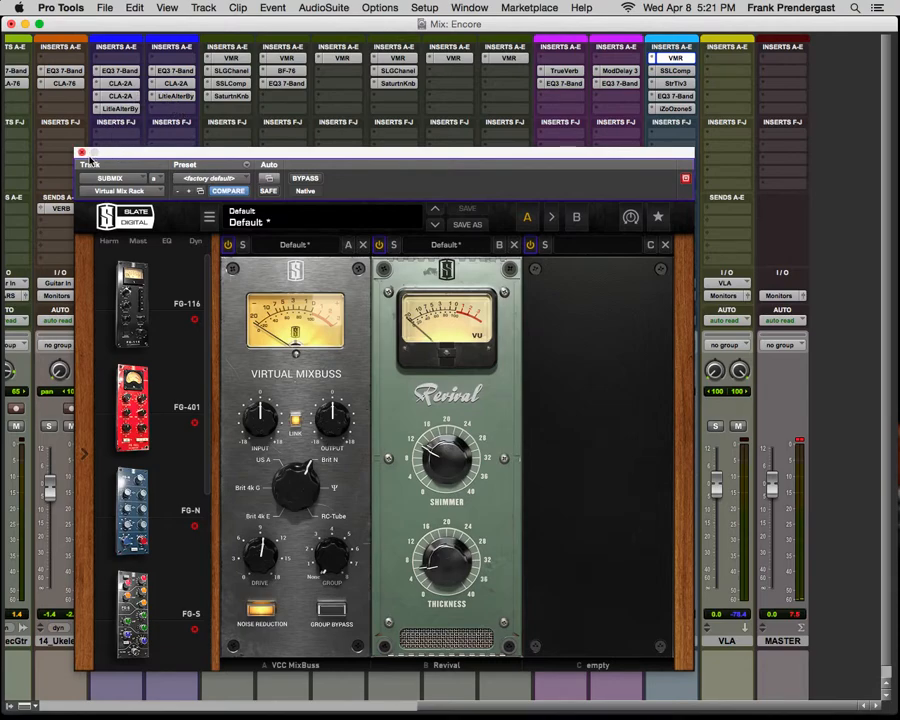
pyautogui.click(81, 152)
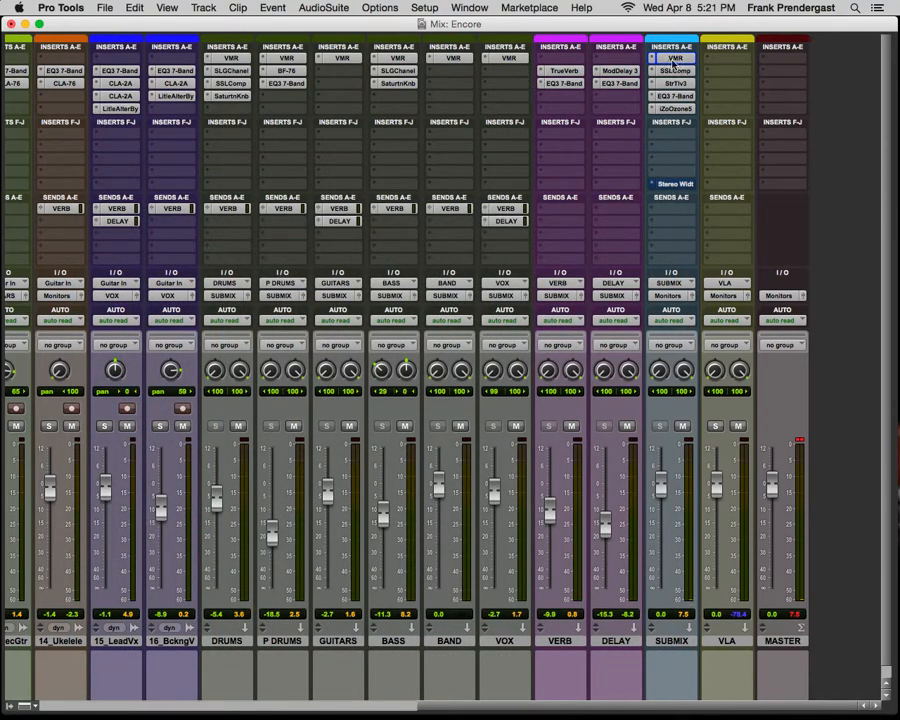
# - Reopen SUBMIX's Virtual Mix Rack and compare the mix with all insert A plug-ins bypassed and active, twice over
pyautogui.click(672, 58)
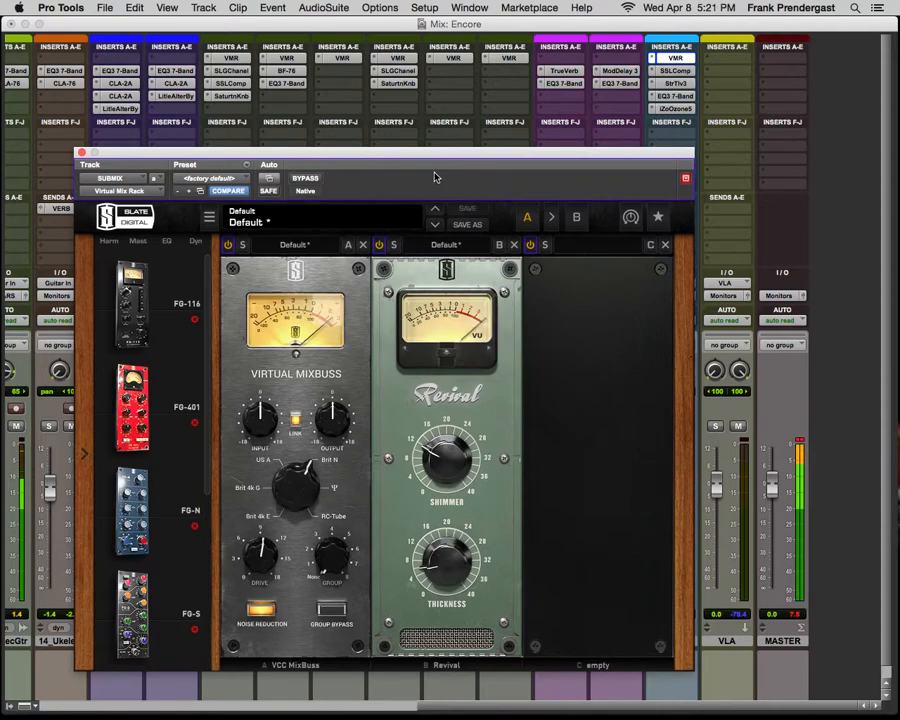
pyautogui.keyDown('alt'); pyautogui.keyDown('super'); pyautogui.click(401, 62); pyautogui.keyUp('super'); pyautogui.keyUp('alt')
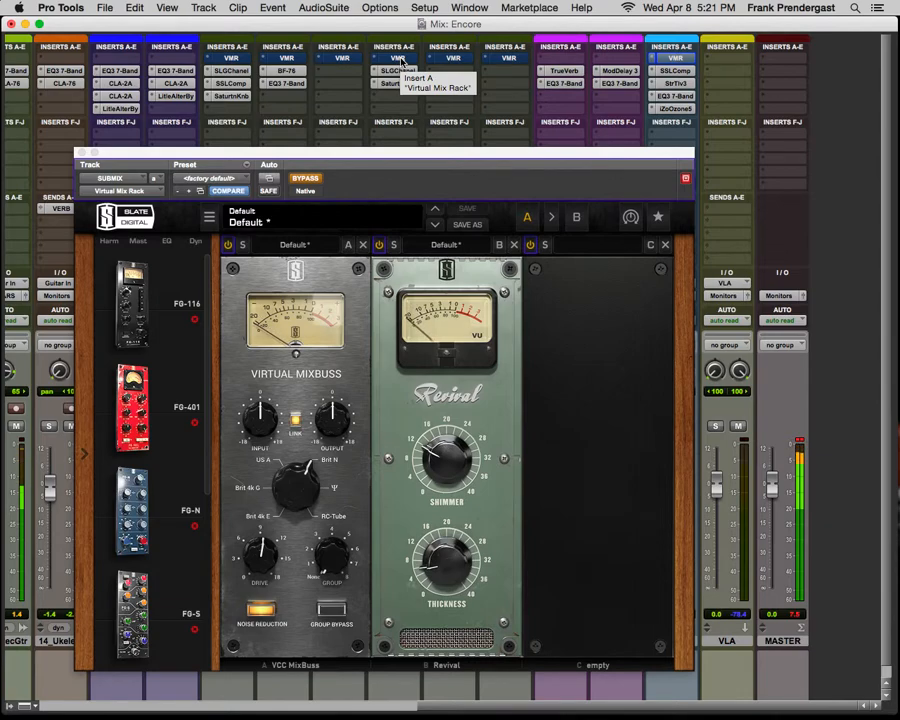
pyautogui.keyDown('alt'); pyautogui.keyDown('super'); pyautogui.click(401, 62); pyautogui.keyUp('super'); pyautogui.keyUp('alt')
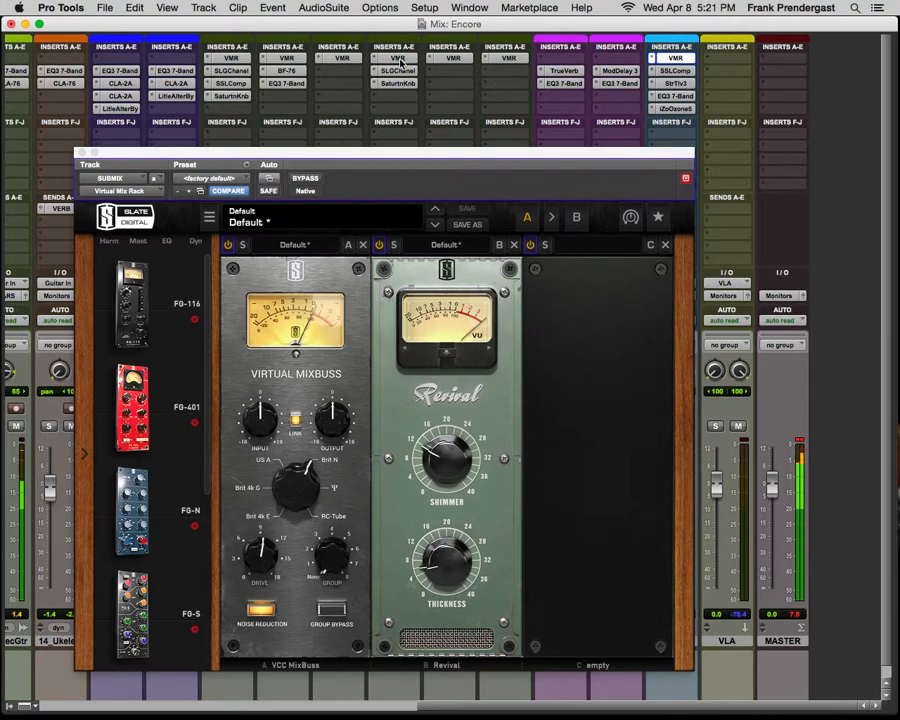
pyautogui.keyDown('alt'); pyautogui.keyDown('super'); pyautogui.click(401, 62); pyautogui.keyUp('super'); pyautogui.keyUp('alt')
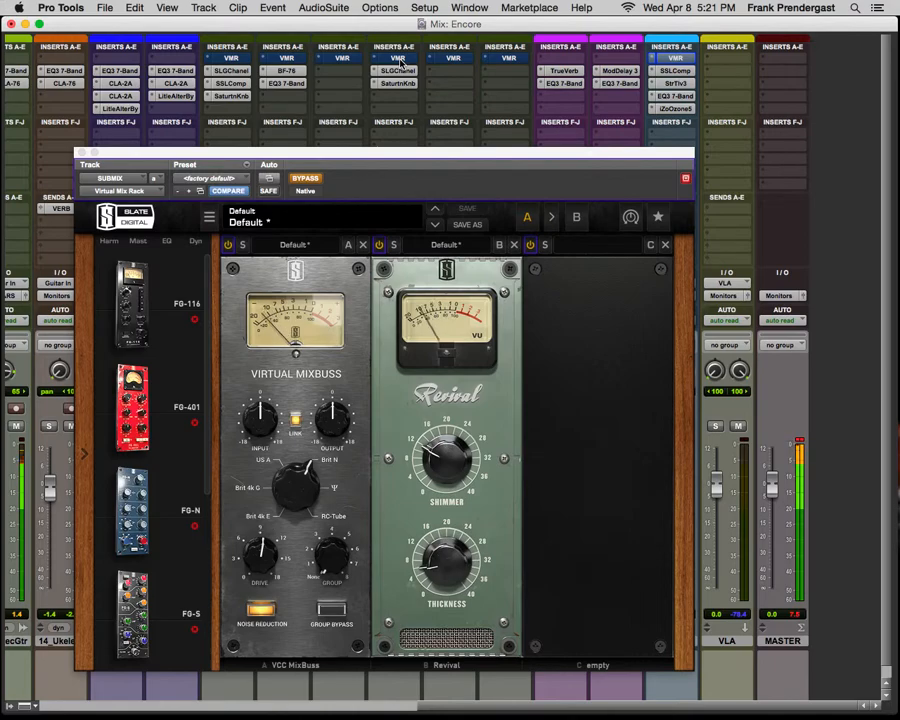
pyautogui.keyDown('alt'); pyautogui.keyDown('super'); pyautogui.click(401, 62); pyautogui.keyUp('super'); pyautogui.keyUp('alt')
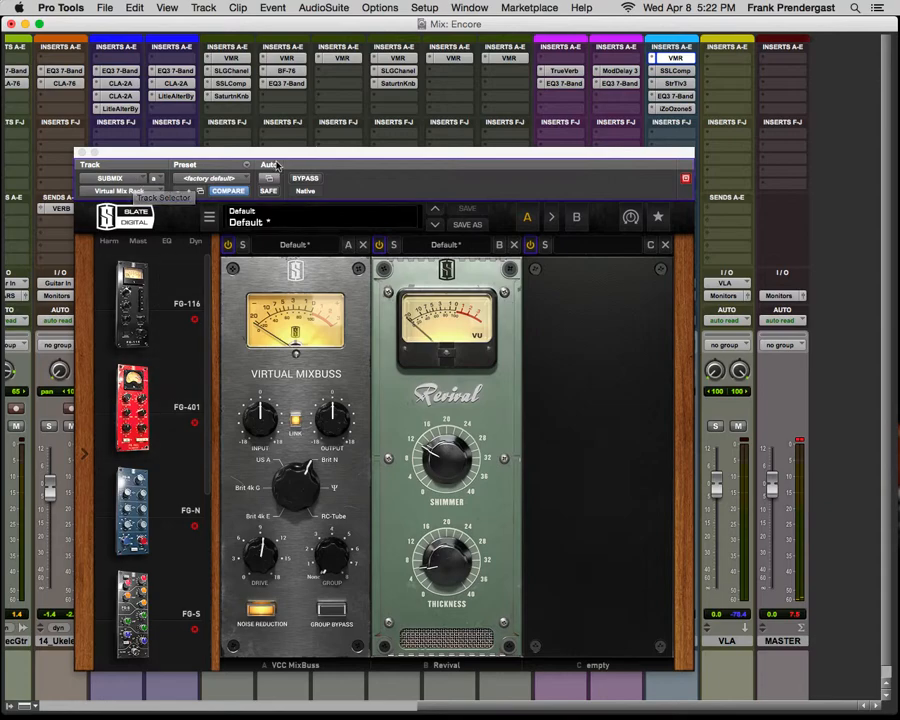
# - View the Virtual Channel settings in the Virtual Mix Rack on the GUITARS track and close the plug-in
pyautogui.click(338, 58)
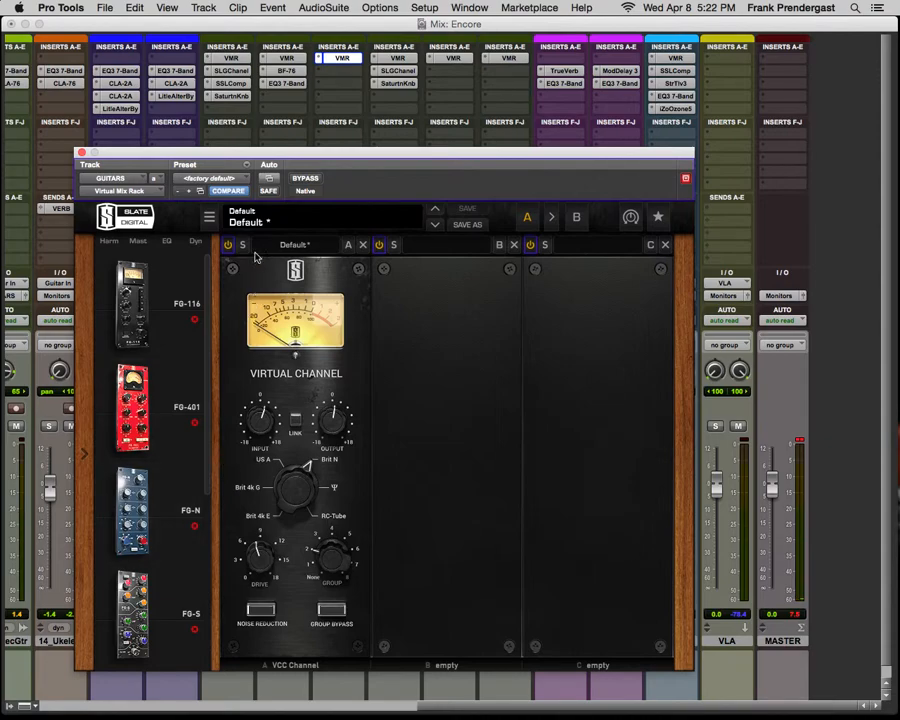
pyautogui.click(82, 153)
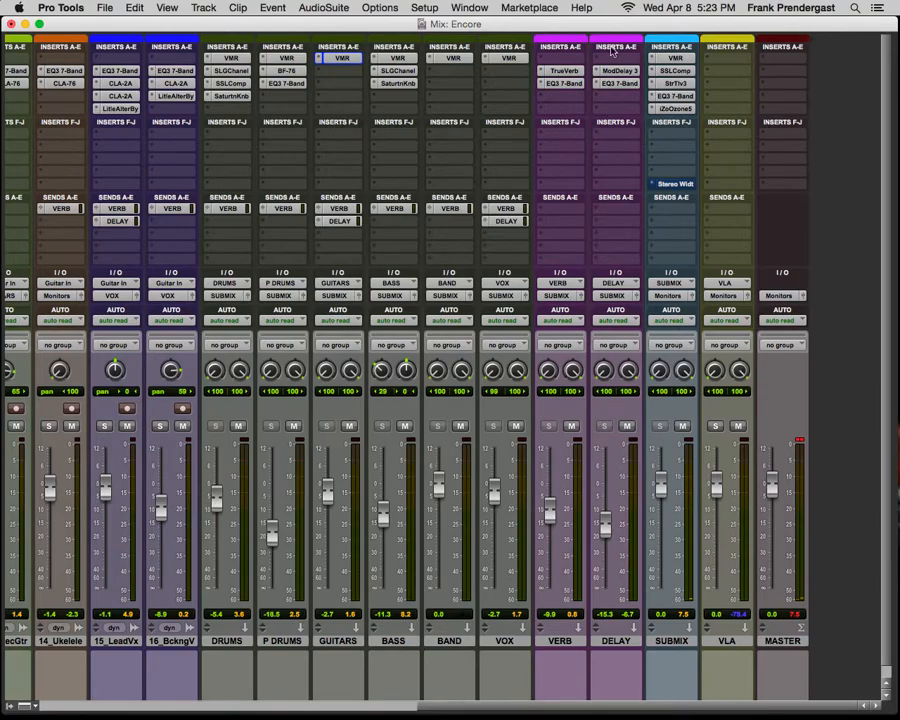
# - Play the song from about bar 32 in the Edit window and return to the Mix window
pyautogui.hotkey('ctrl', 'Up')
pyautogui.click(474, 213)
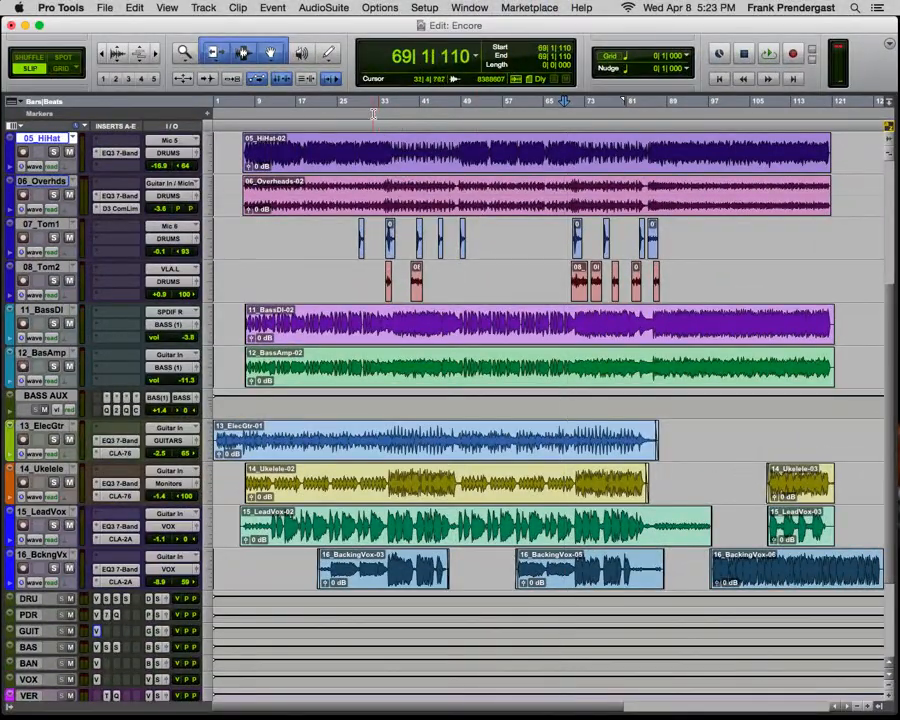
pyautogui.click(377, 108)
pyautogui.press('space')
pyautogui.moveTo(898, 1)
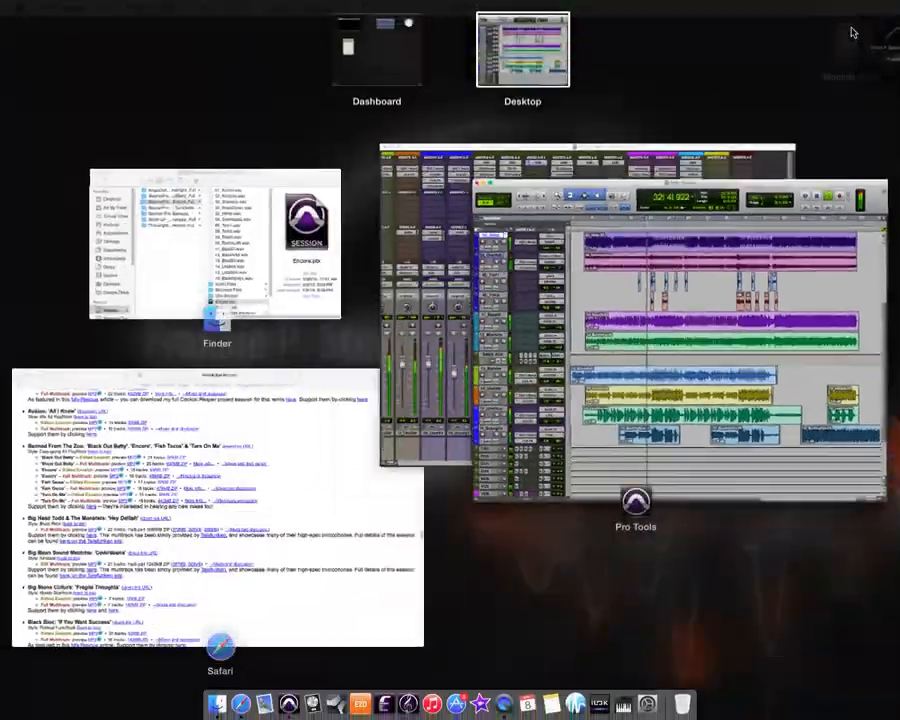
pyautogui.click(485, 378)
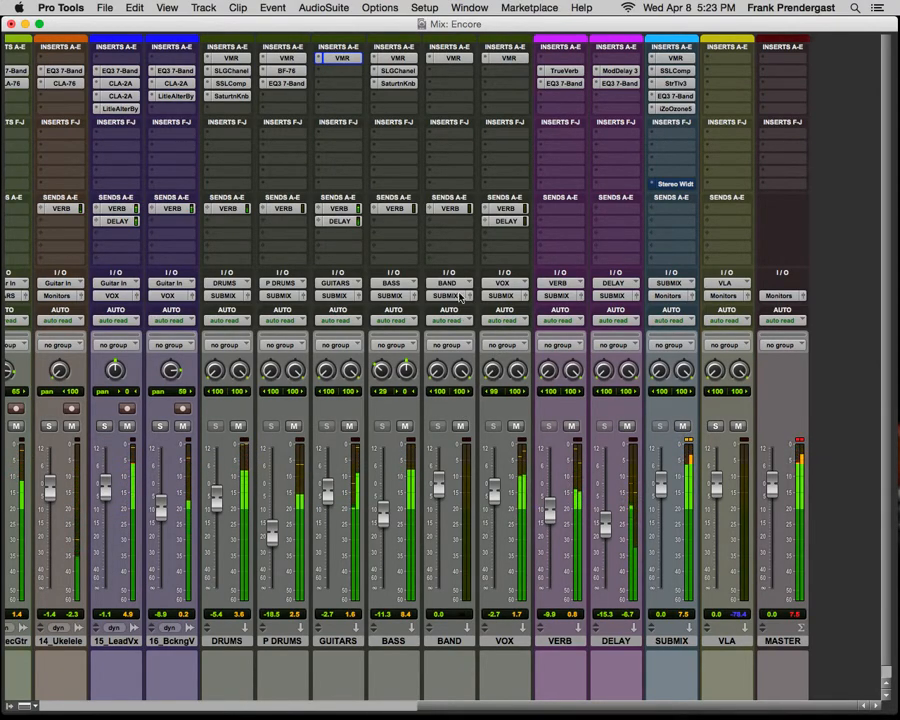
# - Bypass the plug-ins in insert slots B, C and D across all tracks during playback
pyautogui.keyDown('alt'); pyautogui.keyDown('super'); pyautogui.click(237, 73); pyautogui.keyUp('super'); pyautogui.keyUp('alt')
pyautogui.keyDown('alt'); pyautogui.keyDown('super'); pyautogui.click(240, 85); pyautogui.keyUp('super'); pyautogui.keyUp('alt')
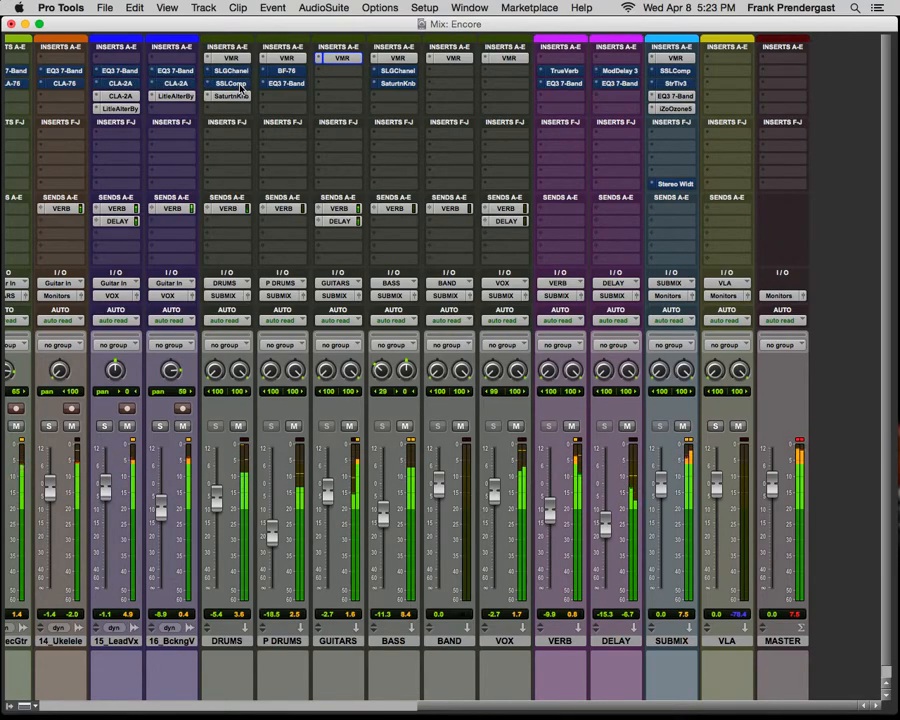
pyautogui.keyDown('alt'); pyautogui.keyDown('super'); pyautogui.click(242, 97); pyautogui.keyUp('super'); pyautogui.keyUp('alt')
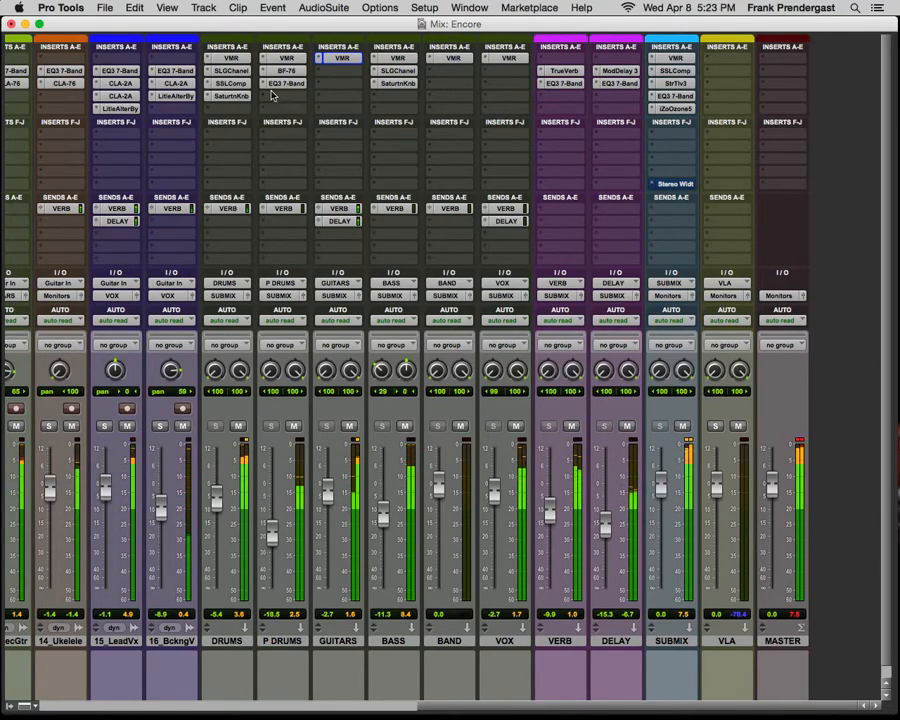
# - Compare the unprocessed and processed mix by bypassing insert slots A to E on all tracks and re-enabling them
pyautogui.keyDown('alt'); pyautogui.keyDown('super'); pyautogui.click(230, 58); pyautogui.keyUp('super'); pyautogui.keyUp('alt')
pyautogui.keyDown('alt'); pyautogui.keyDown('super'); pyautogui.click(231, 71); pyautogui.keyUp('super'); pyautogui.keyUp('alt')
pyautogui.keyDown('alt'); pyautogui.keyDown('super'); pyautogui.click(233, 84); pyautogui.keyUp('super'); pyautogui.keyUp('alt')
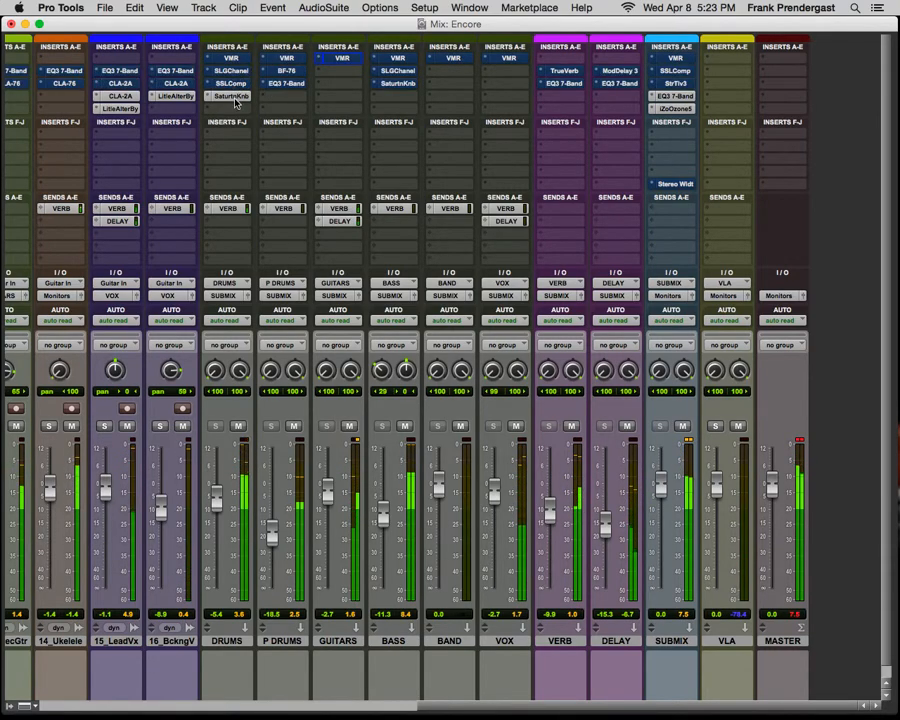
pyautogui.keyDown('alt'); pyautogui.keyDown('super'); pyautogui.click(235, 99); pyautogui.keyUp('super'); pyautogui.keyUp('alt')
pyautogui.keyDown('alt'); pyautogui.keyDown('super'); pyautogui.click(131, 108); pyautogui.keyUp('super'); pyautogui.keyUp('alt')
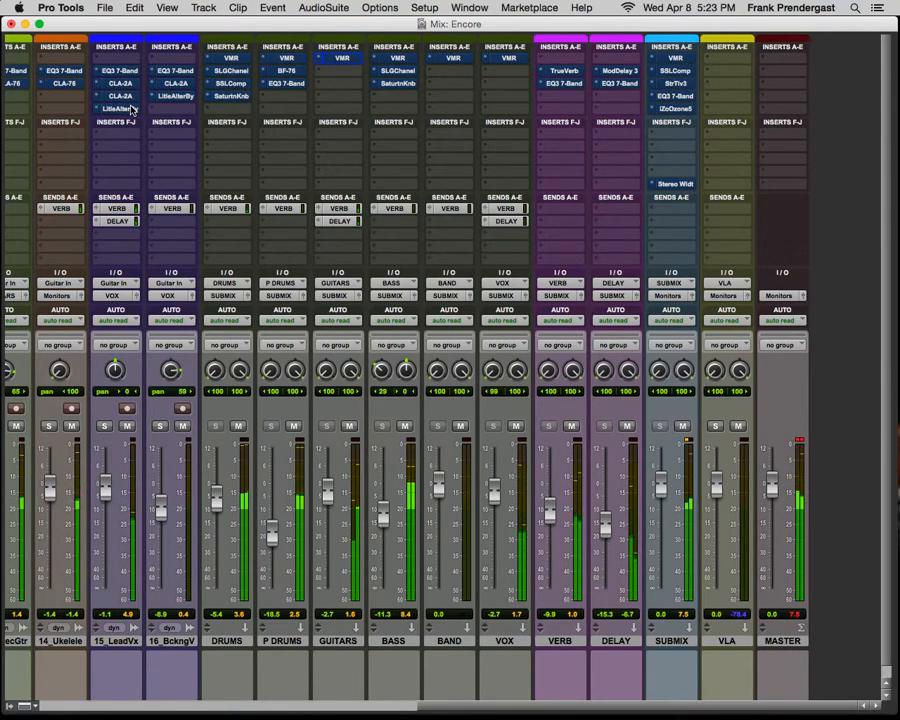
pyautogui.keyDown('alt'); pyautogui.keyDown('super'); pyautogui.click(240, 59); pyautogui.keyUp('super'); pyautogui.keyUp('alt')
pyautogui.keyDown('alt'); pyautogui.keyDown('super'); pyautogui.click(243, 71); pyautogui.keyUp('super'); pyautogui.keyUp('alt')
pyautogui.keyDown('alt'); pyautogui.keyDown('super'); pyautogui.click(243, 84); pyautogui.keyUp('super'); pyautogui.keyUp('alt')
pyautogui.keyDown('alt'); pyautogui.keyDown('super'); pyautogui.click(242, 95); pyautogui.keyUp('super'); pyautogui.keyUp('alt')
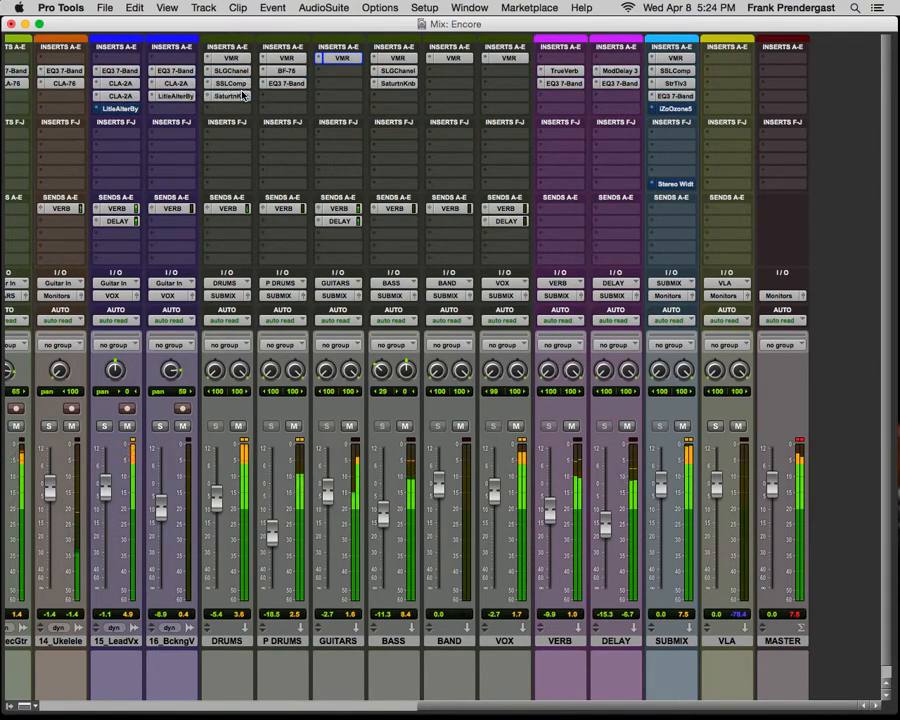
pyautogui.keyDown('alt'); pyautogui.keyDown('super'); pyautogui.click(128, 109); pyautogui.keyUp('super'); pyautogui.keyUp('alt')
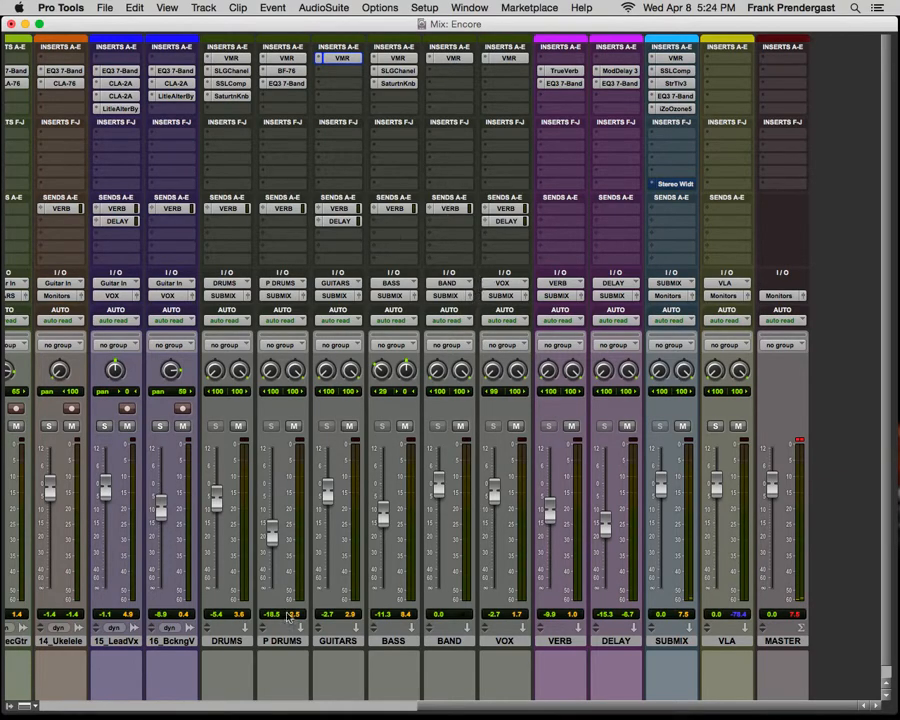
pyautogui.moveTo(278, 700)
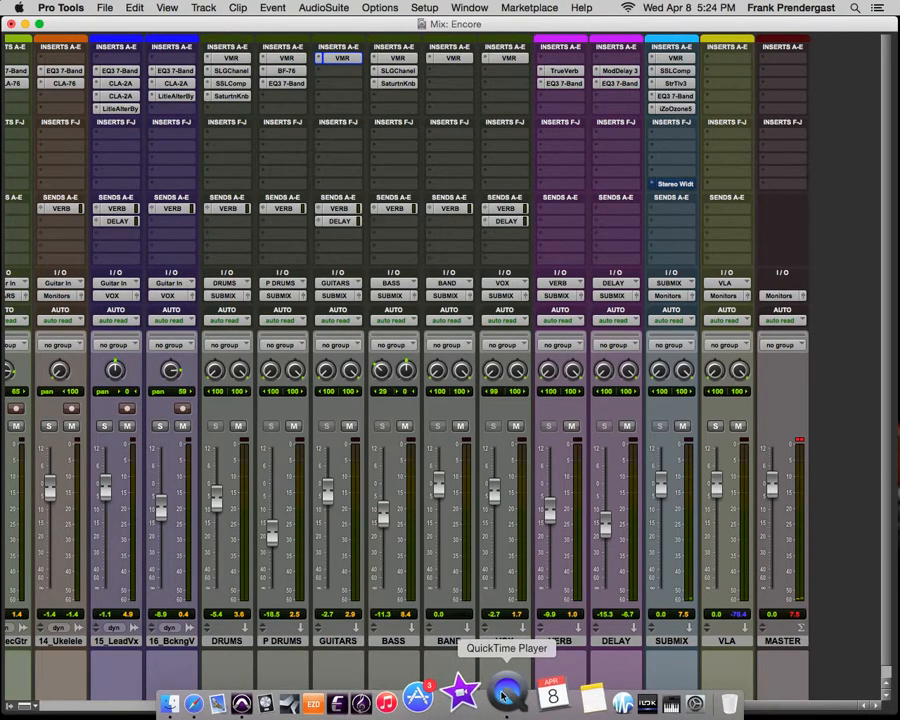